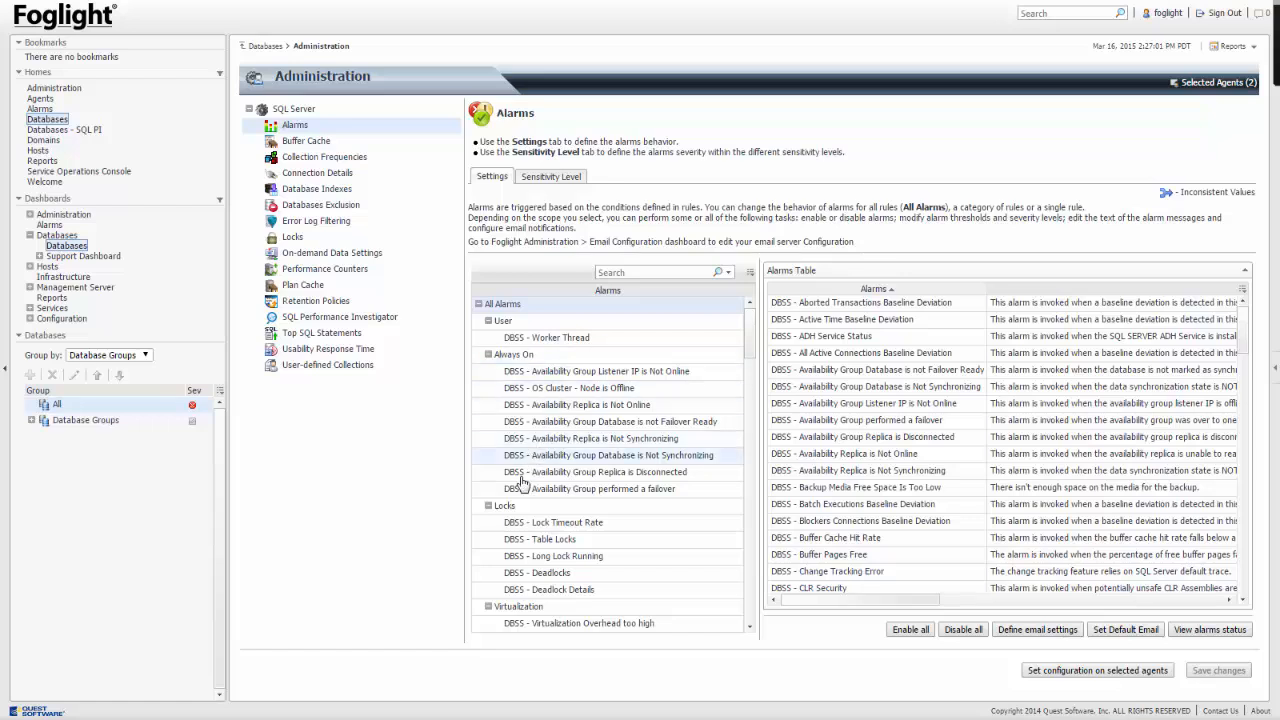
View the Locks alarm category and the Lock Timeout Rate alarm's email notification settings, with the navigation pane collapsed
click(510, 506)
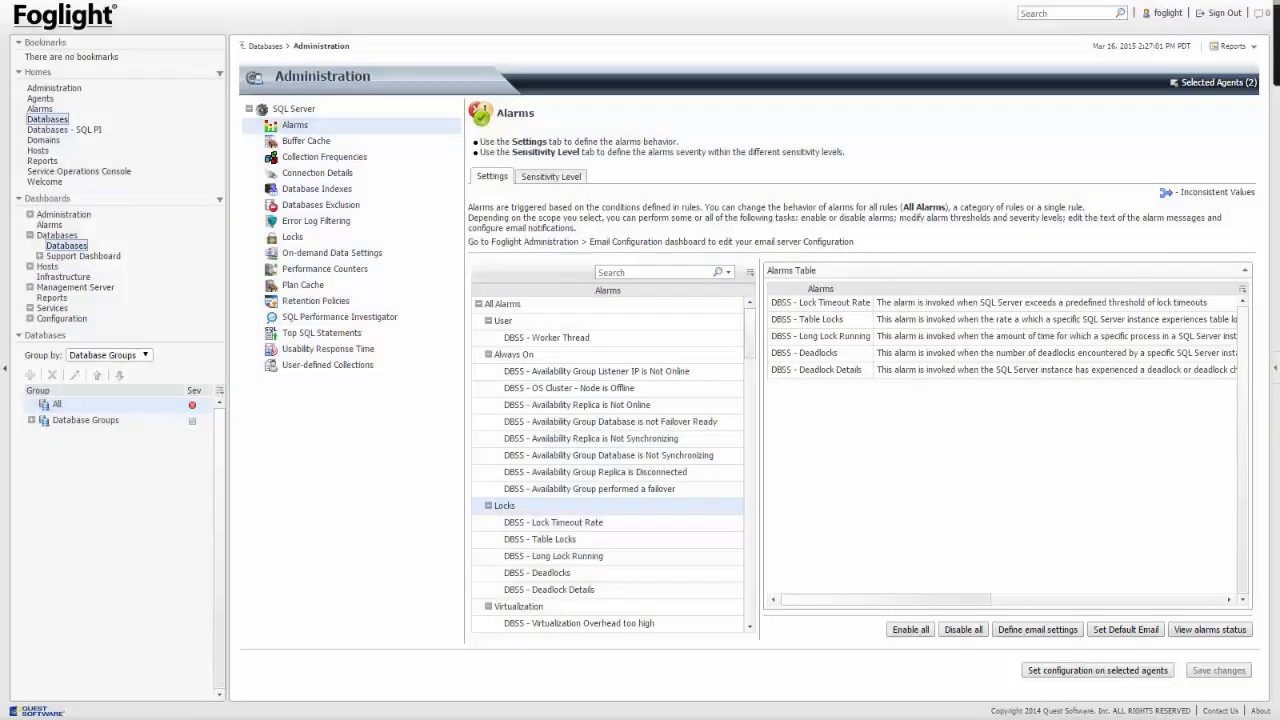
click(641, 524)
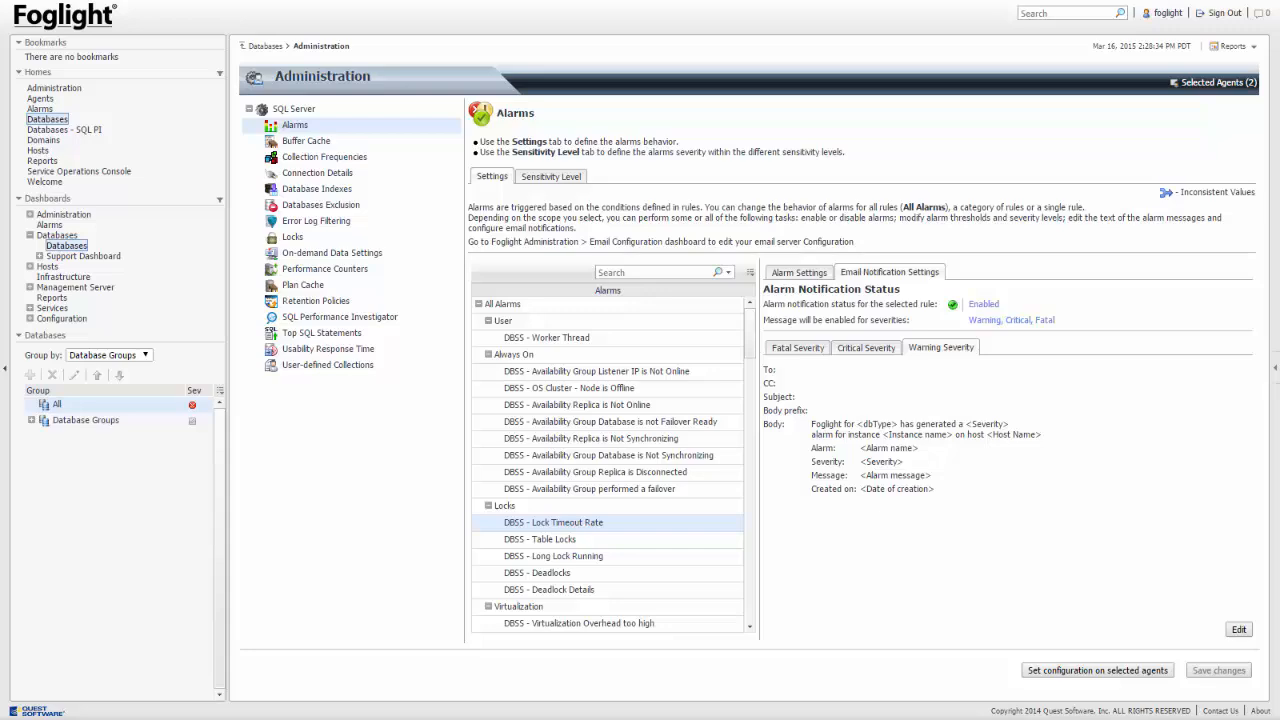
click(6, 370)
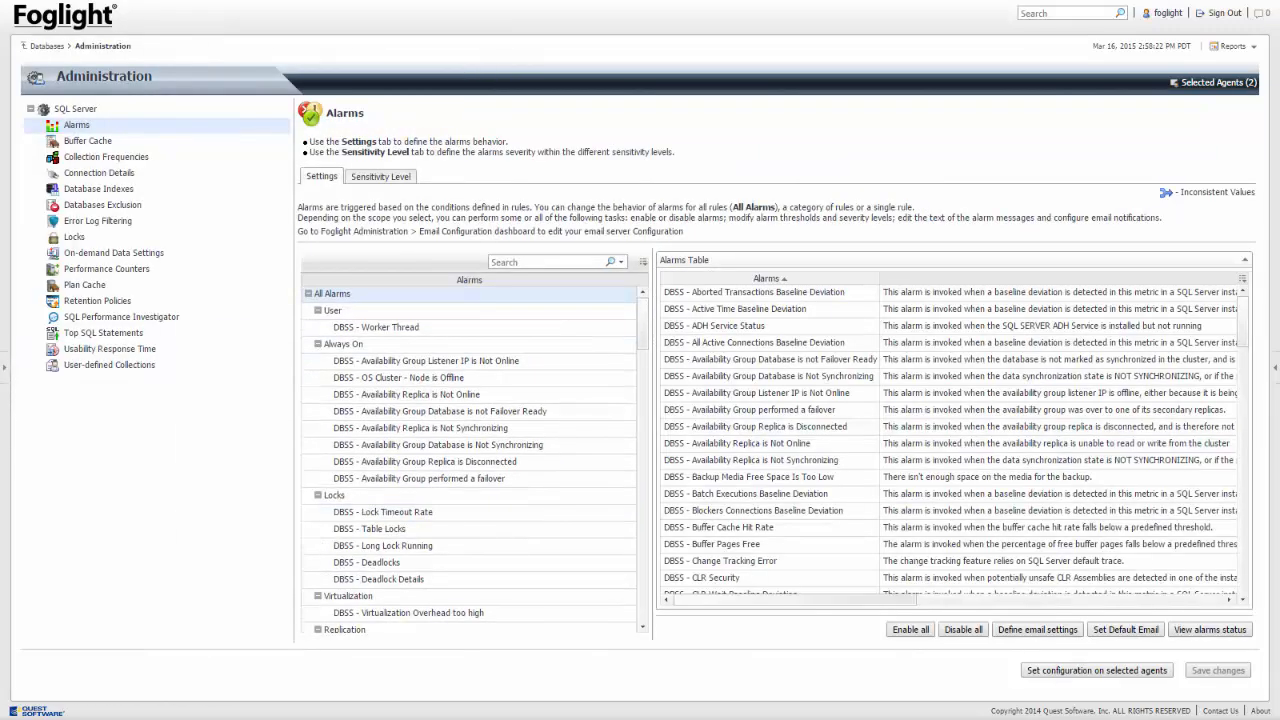
click(1210, 83)
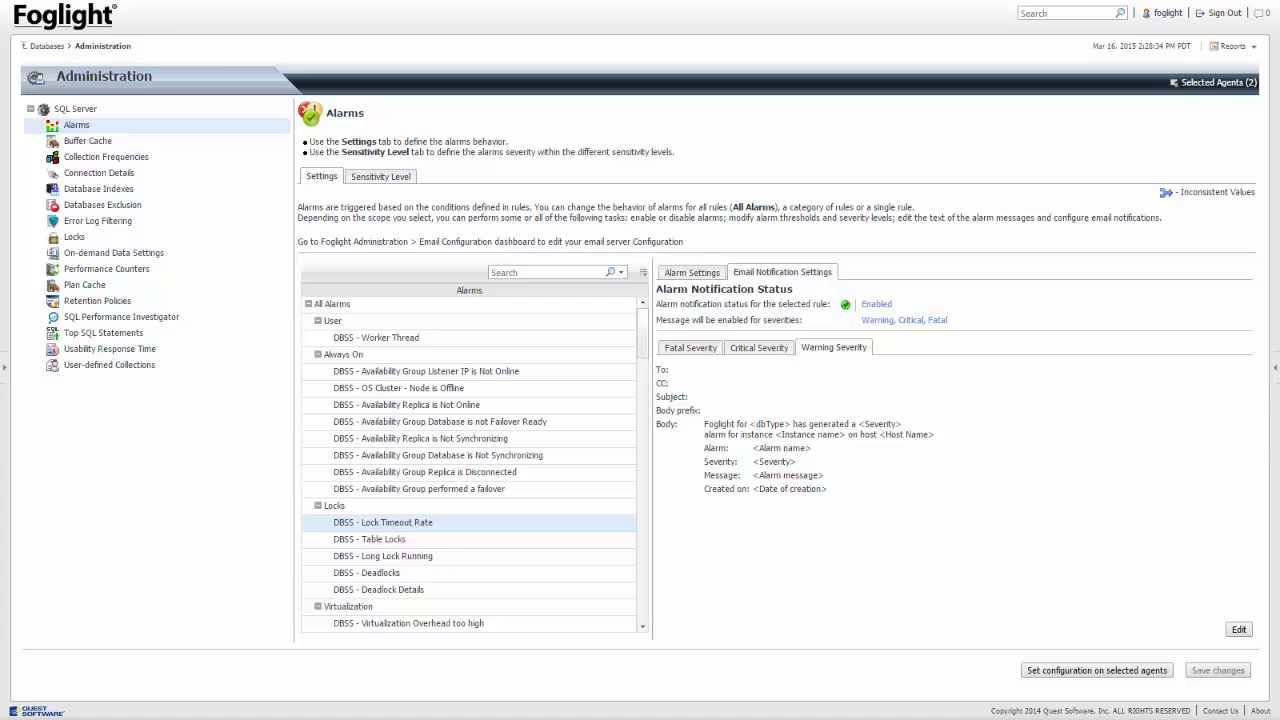
Review the default email message settings from the Locks alarm category and close them without changes
click(480, 507)
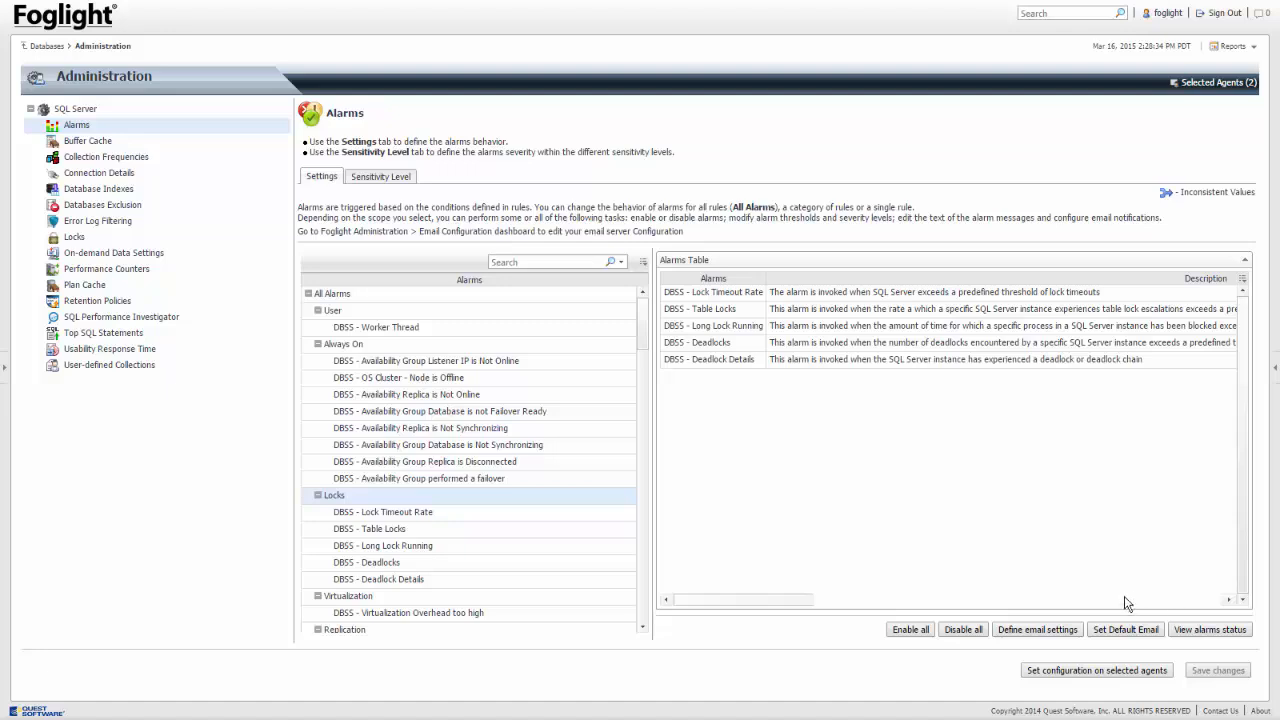
click(1126, 629)
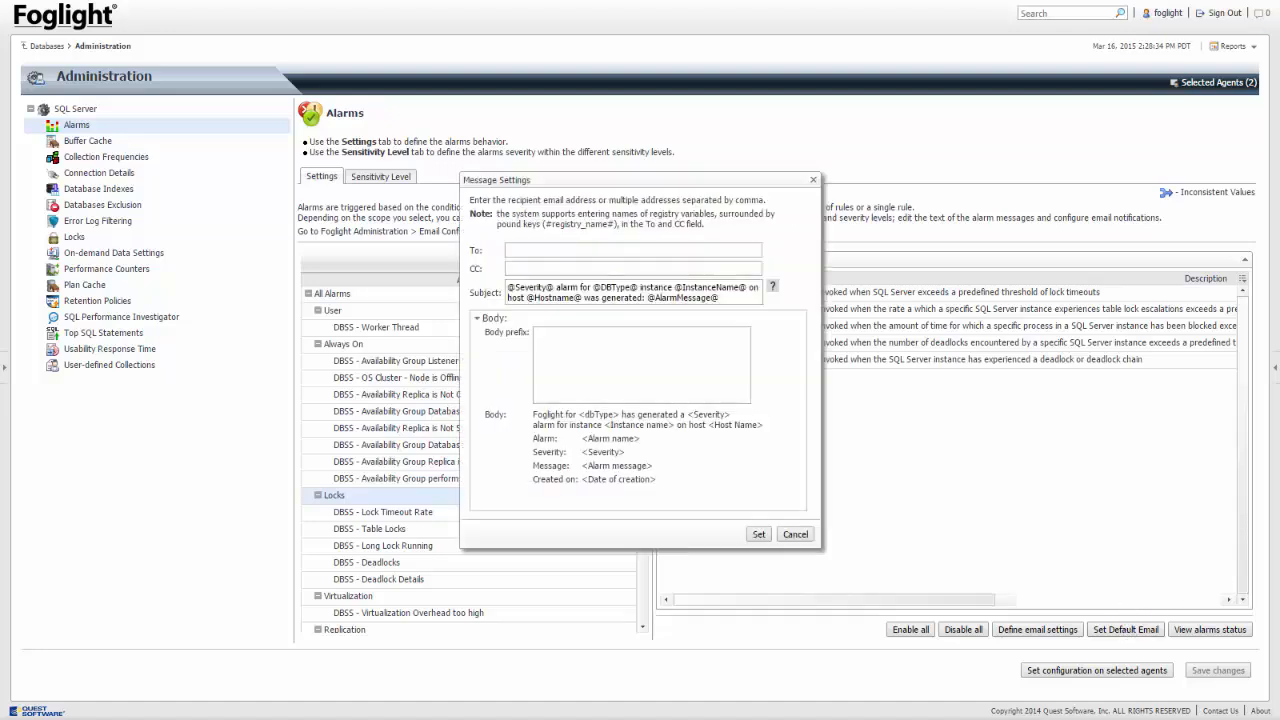
click(795, 535)
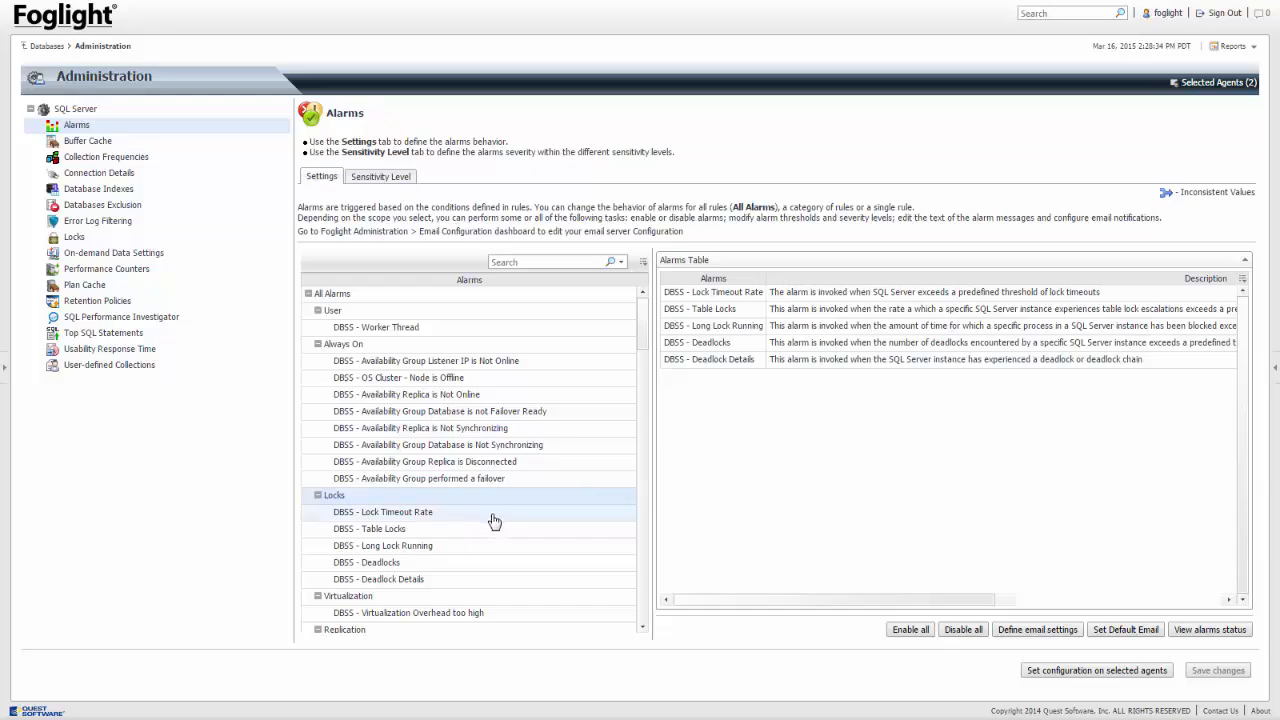
Inspect the Lock Timeout Rate alarm's Warning severity message settings and try turning off its use of the default email
click(636, 508)
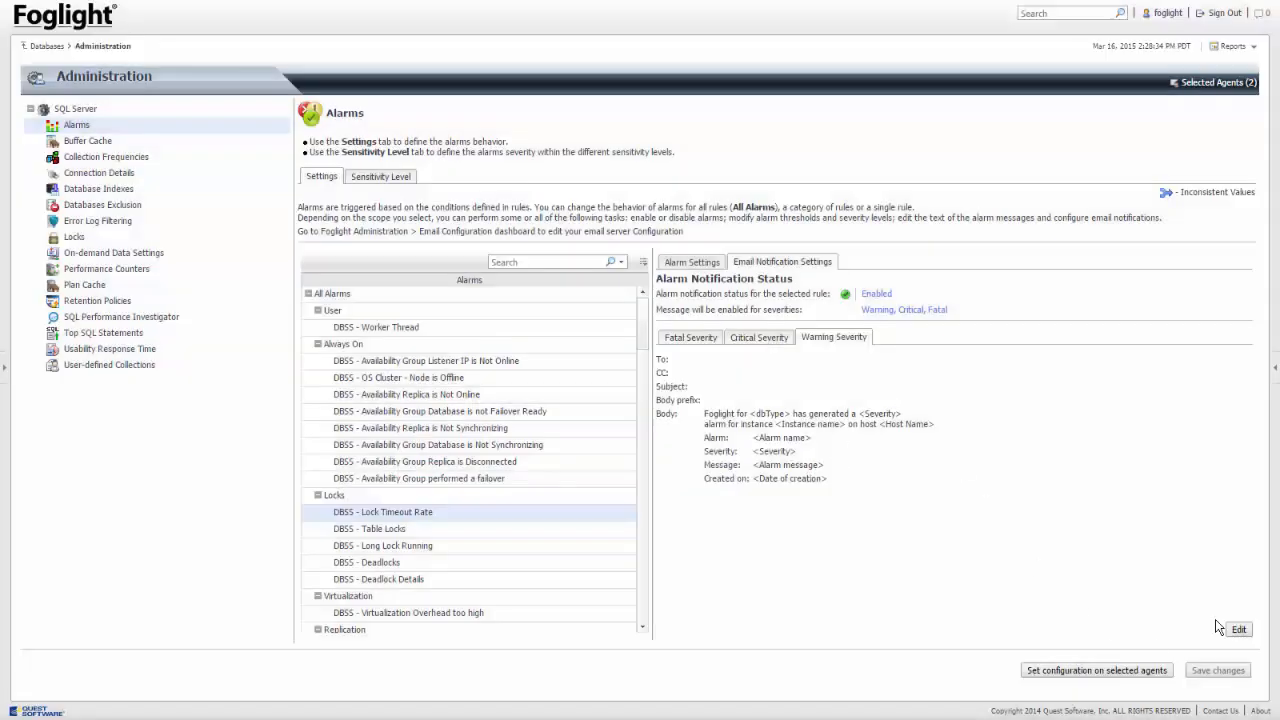
click(1238, 630)
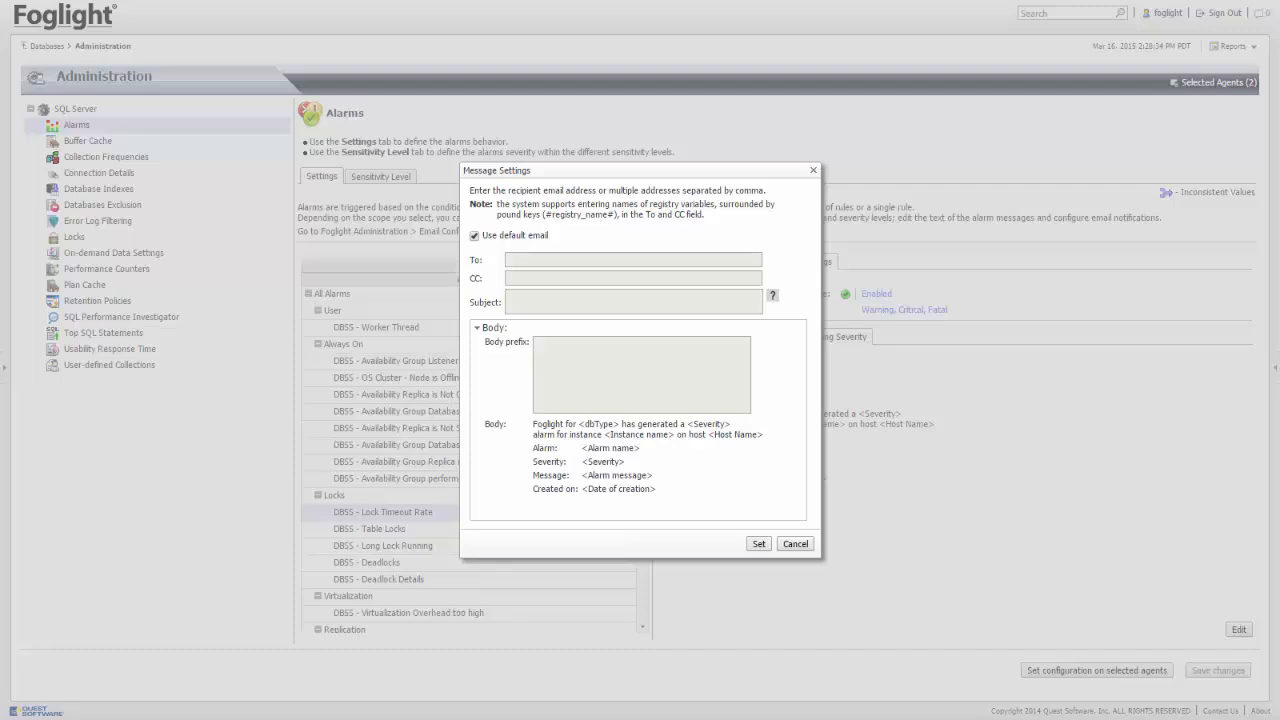
click(474, 235)
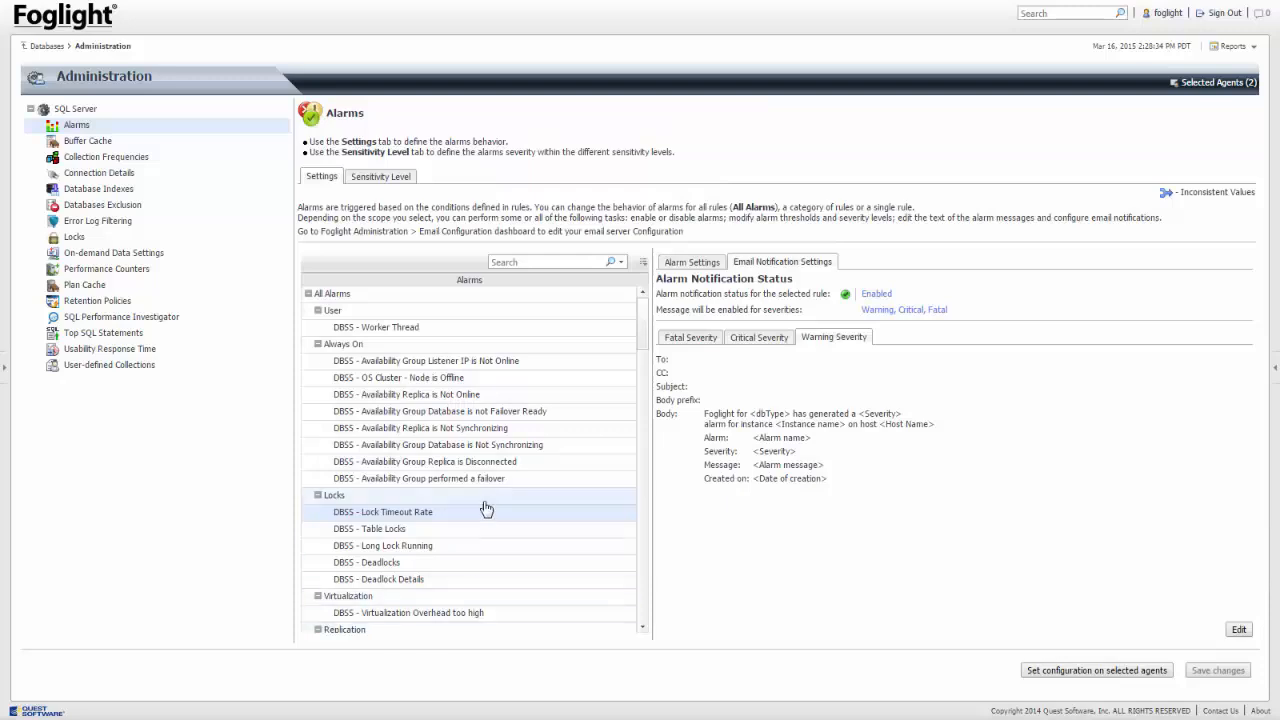
Check the alarm and notification status of all alarms in the Locks category
click(480, 495)
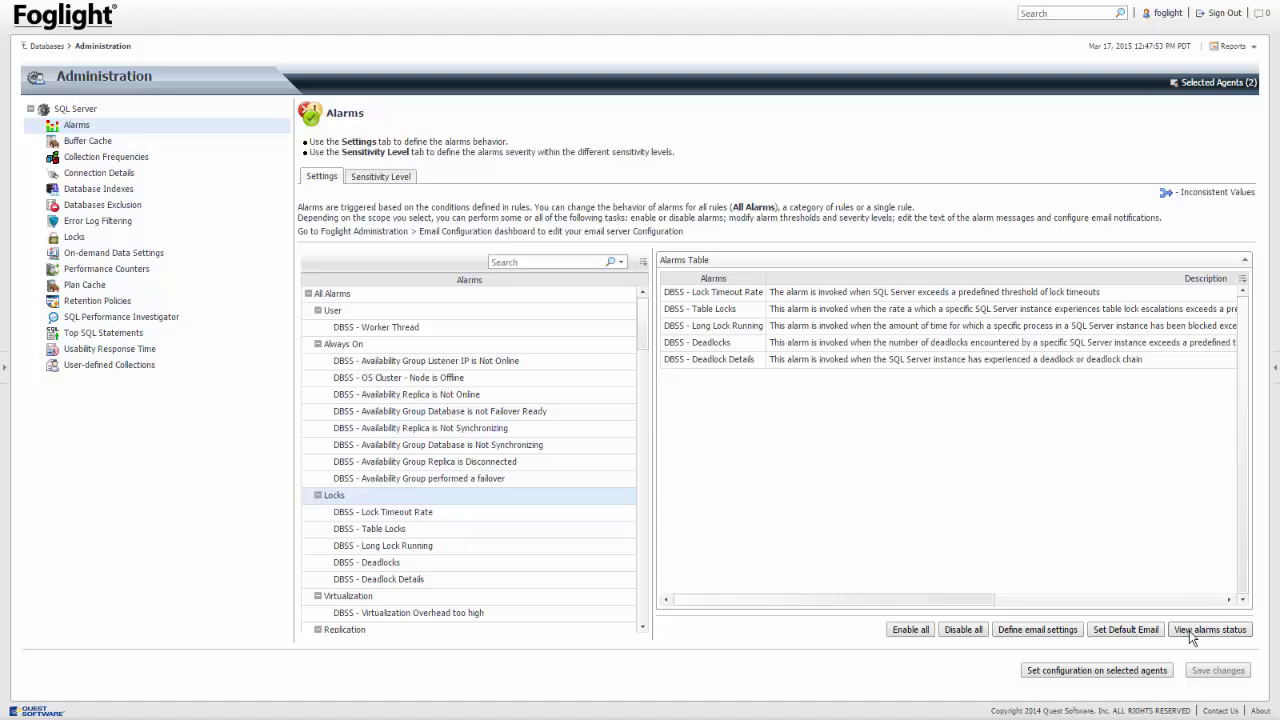
click(1191, 632)
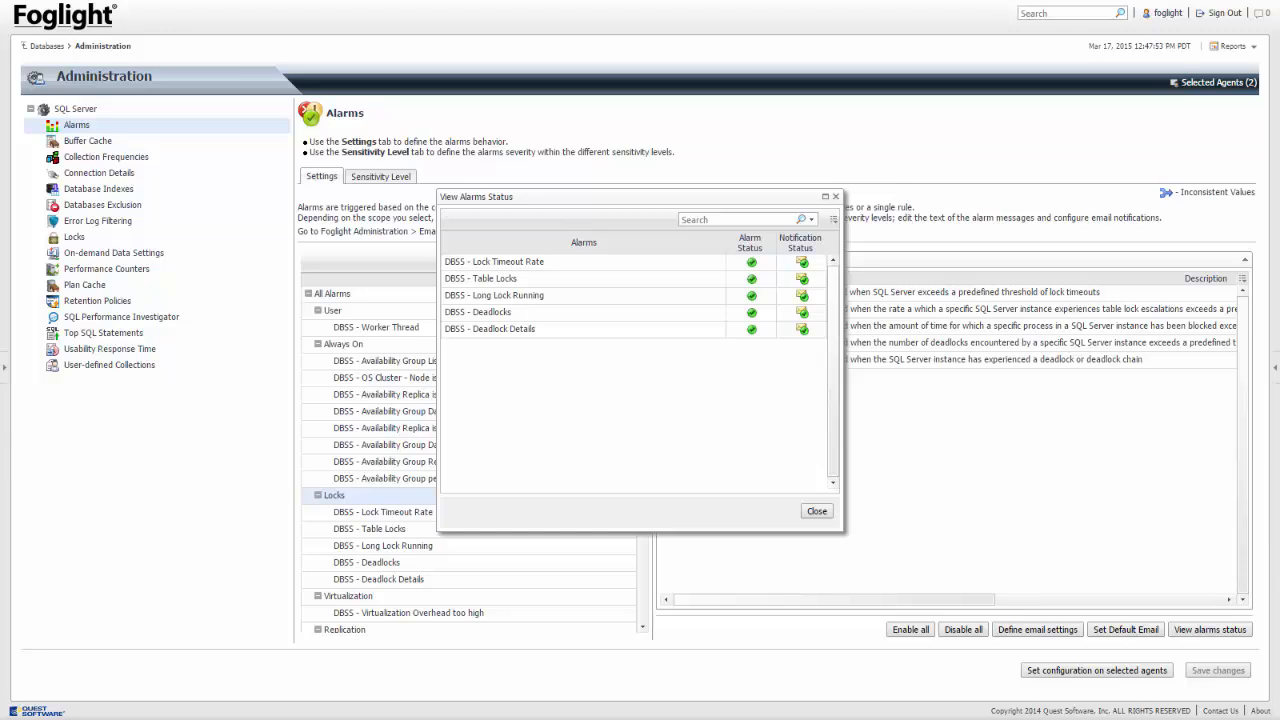
click(816, 511)
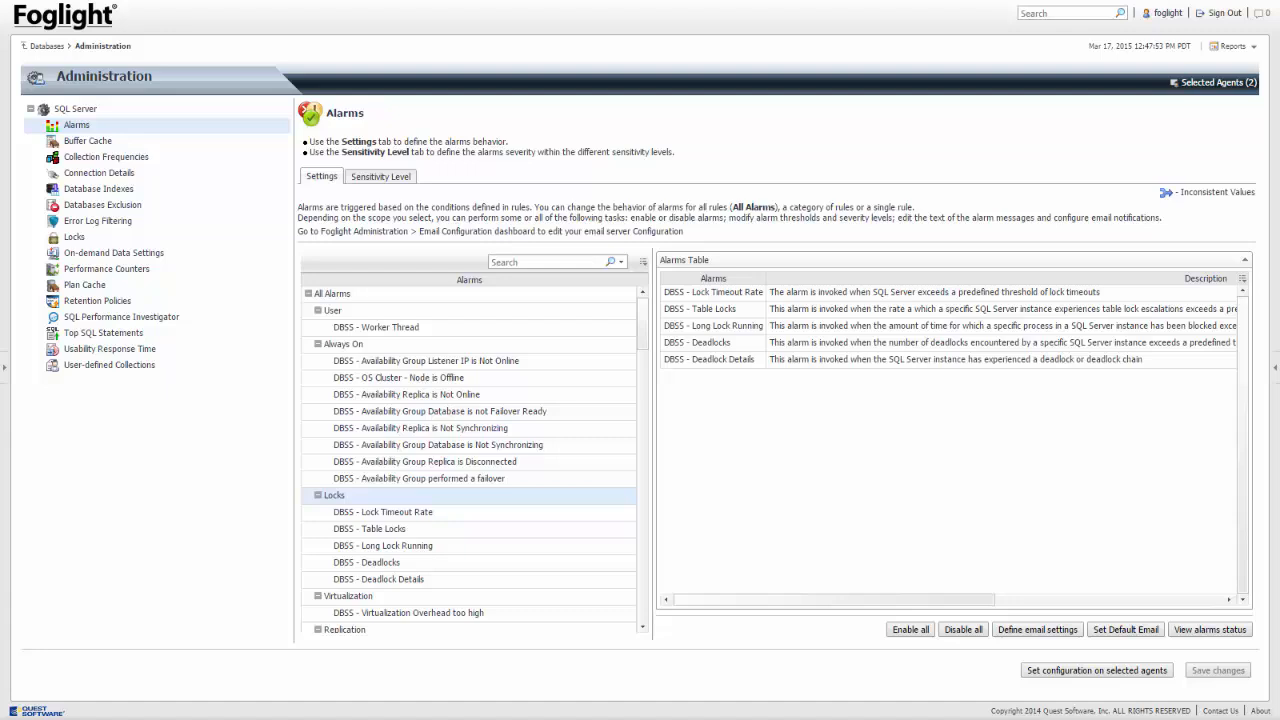
Open the email notification settings for the Locks group and choose Fatal, Critical, Warning as the enabled message severities
click(1034, 630)
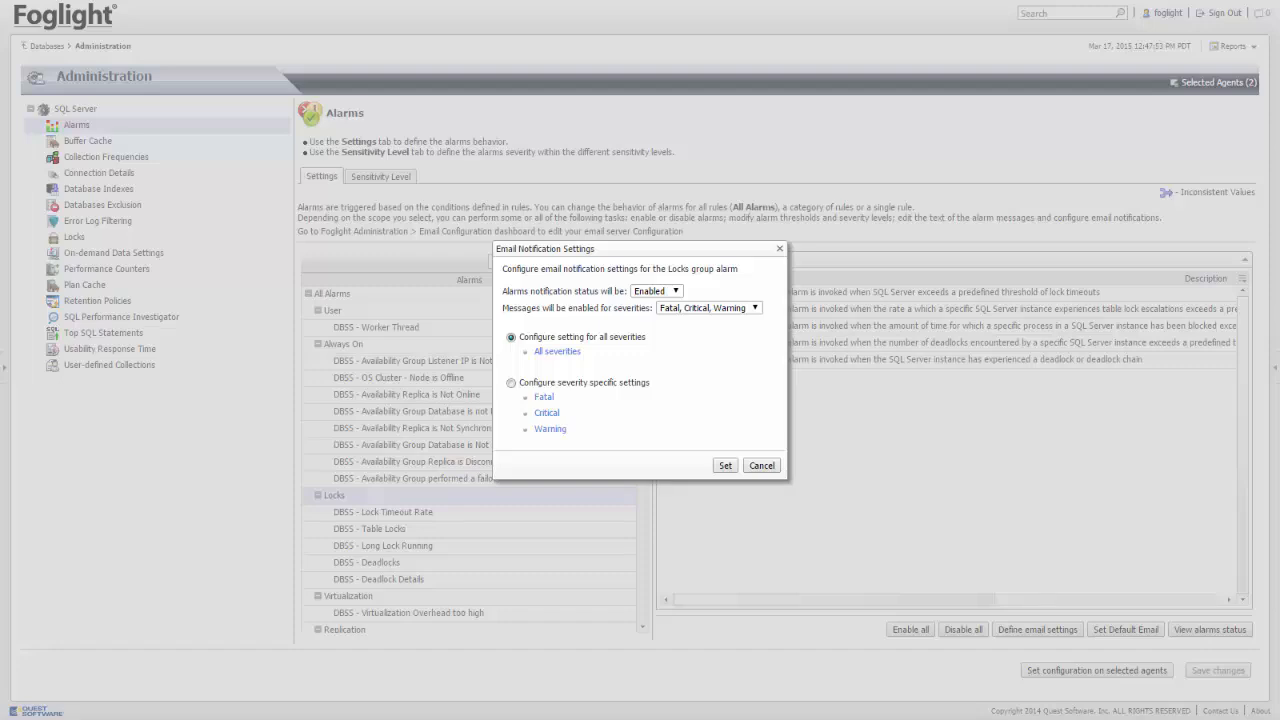
click(752, 307)
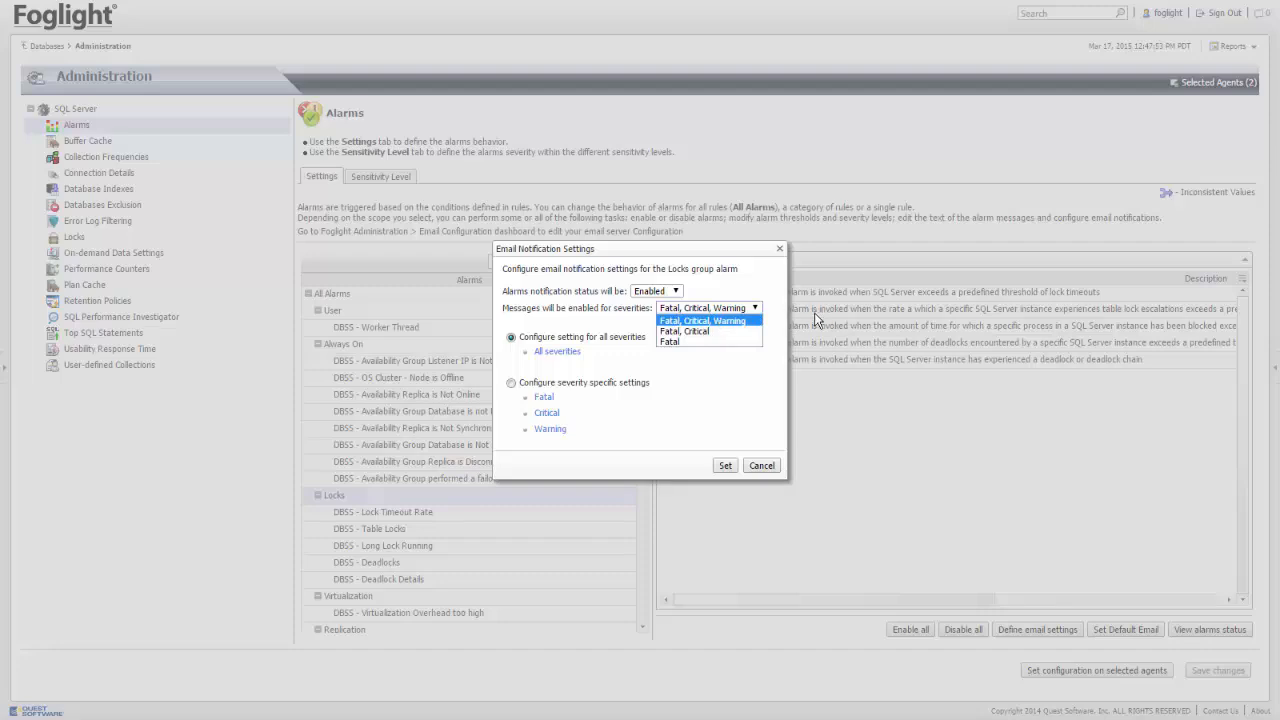
click(708, 320)
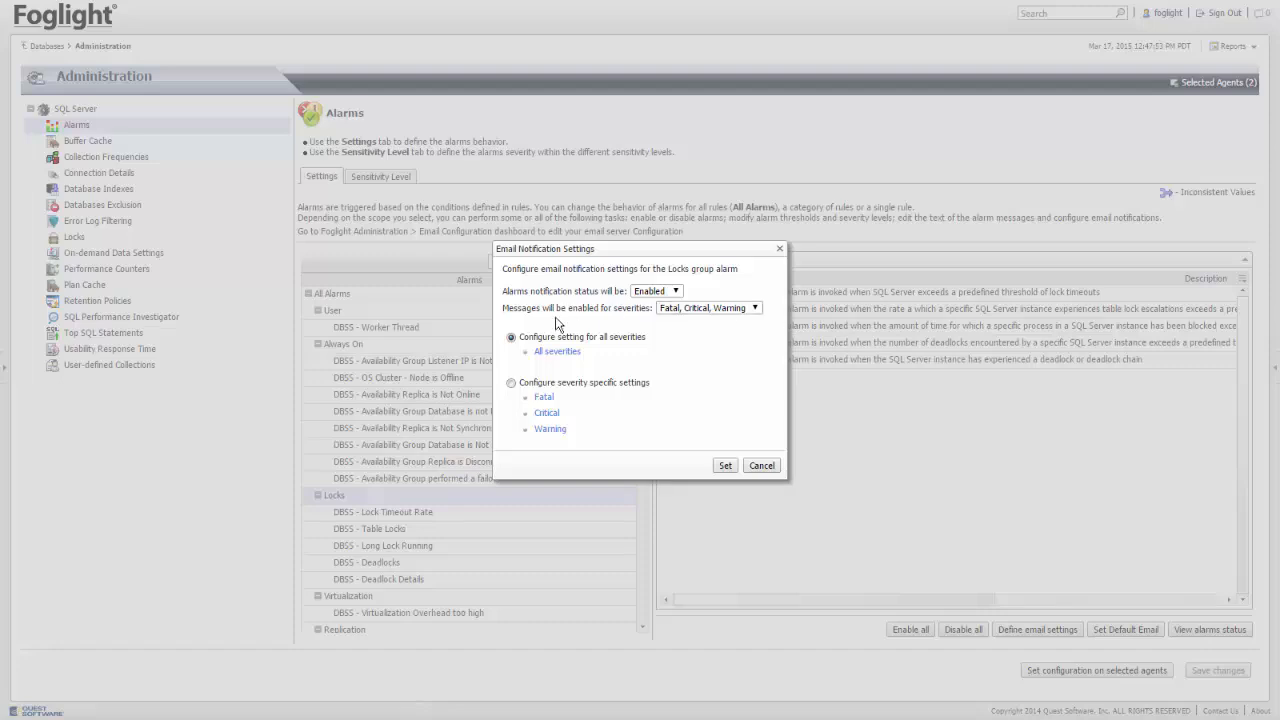
Inspect the message settings for individual severities under the severity-specific option, cancelling each without changes
click(512, 385)
click(544, 398)
click(795, 544)
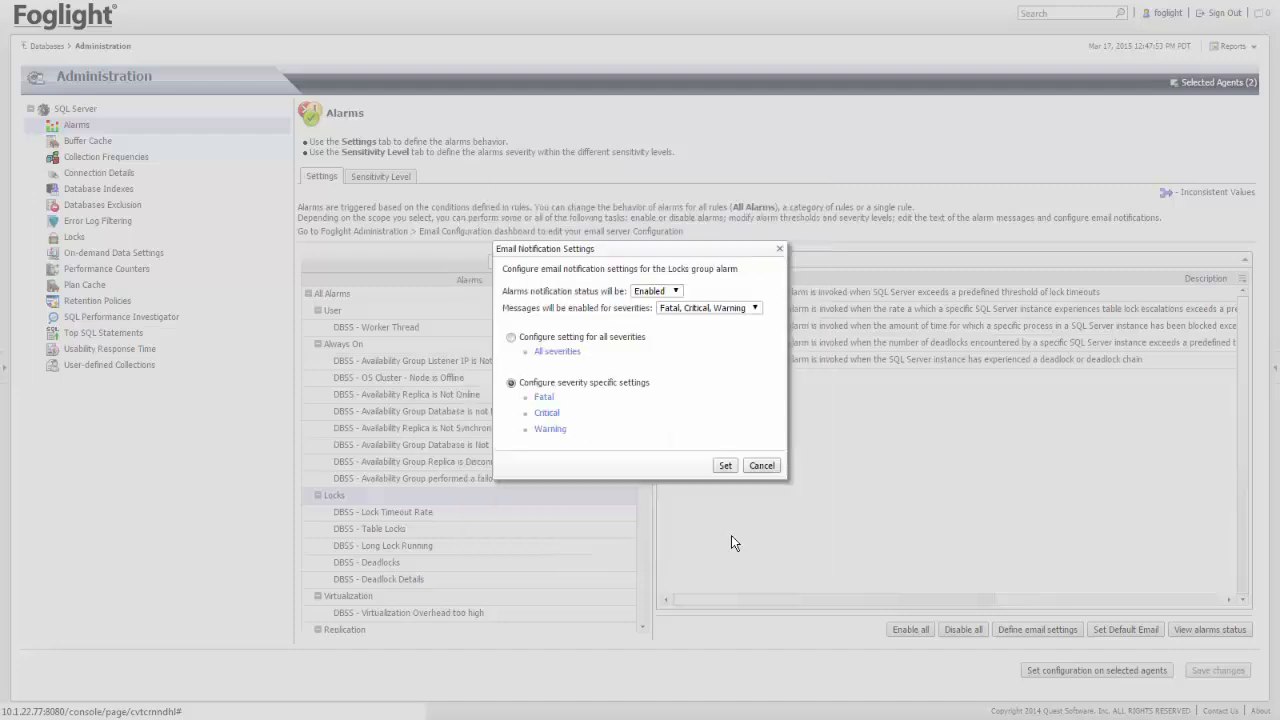
click(541, 430)
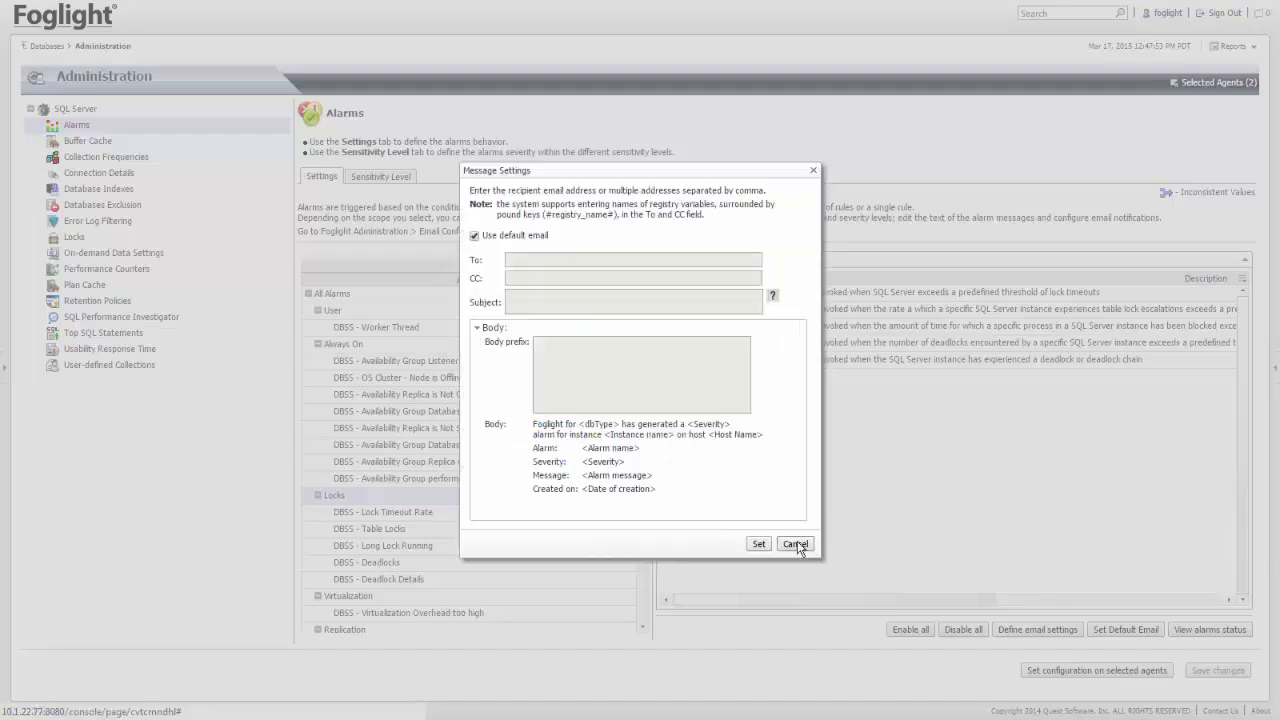
click(797, 544)
click(552, 430)
click(793, 545)
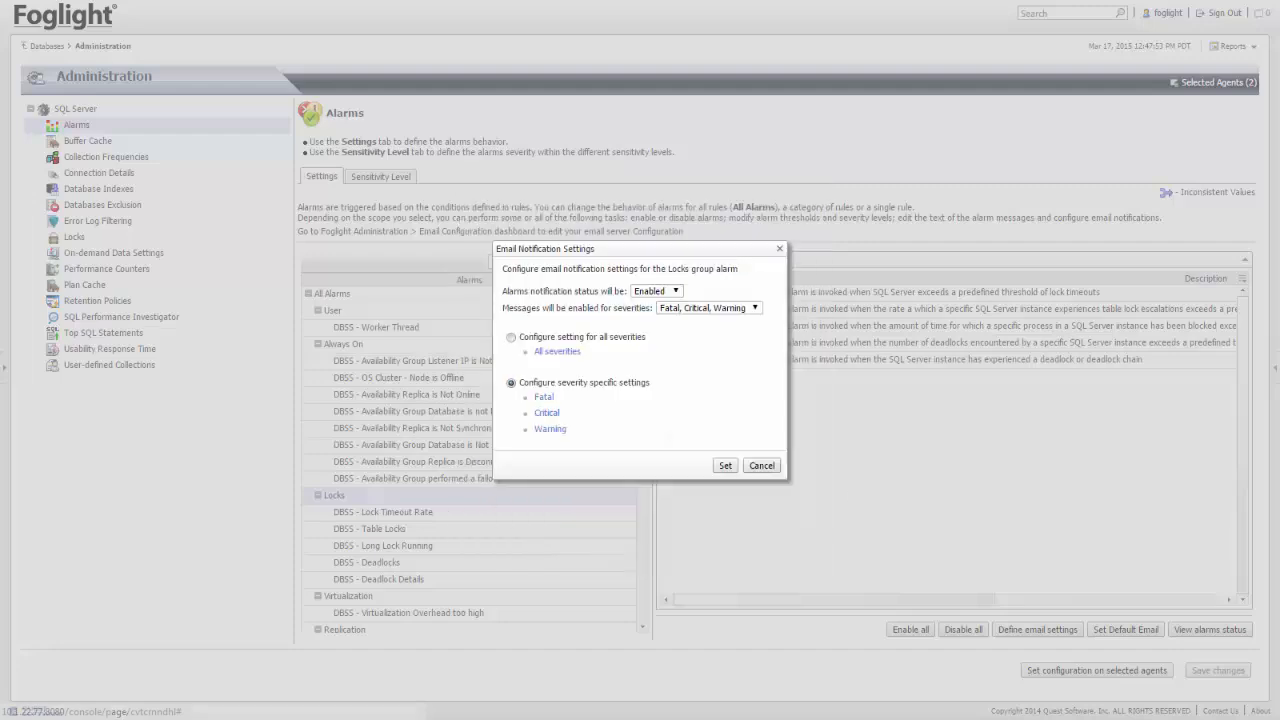
Configure one message for all severities, turn off the default email, and fill in the To and CC recipients' email addresses
click(511, 339)
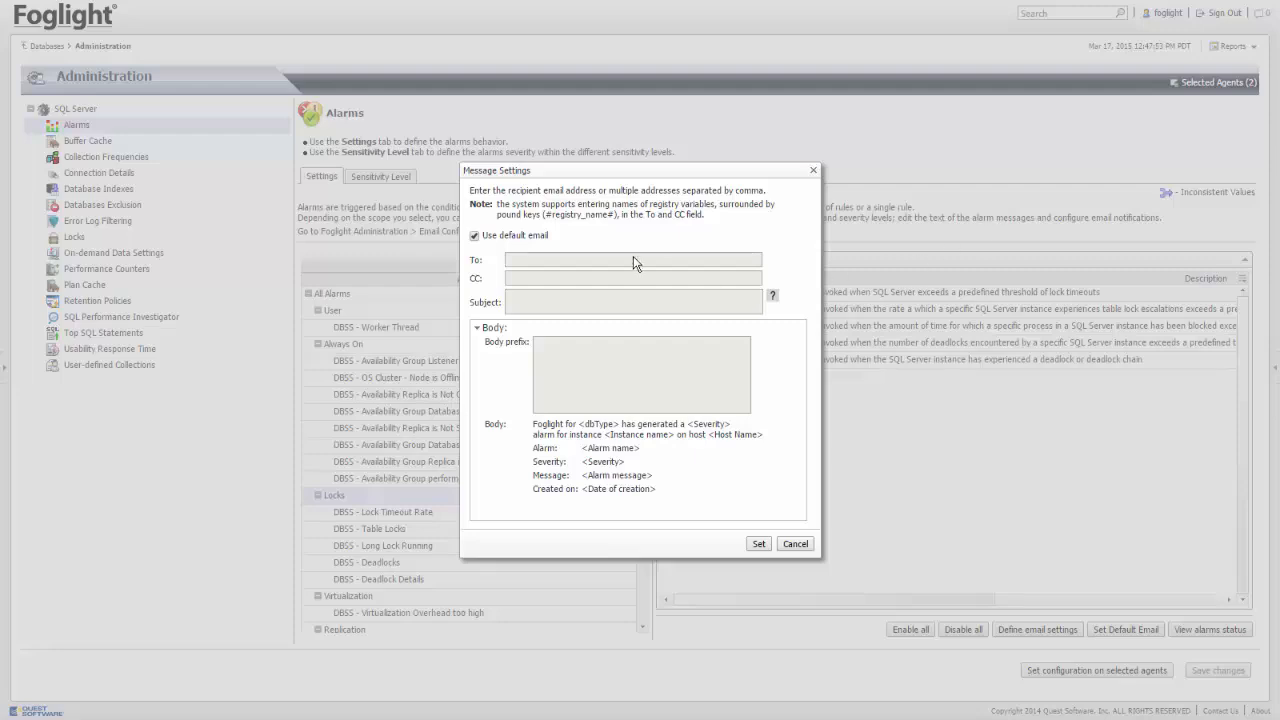
click(476, 237)
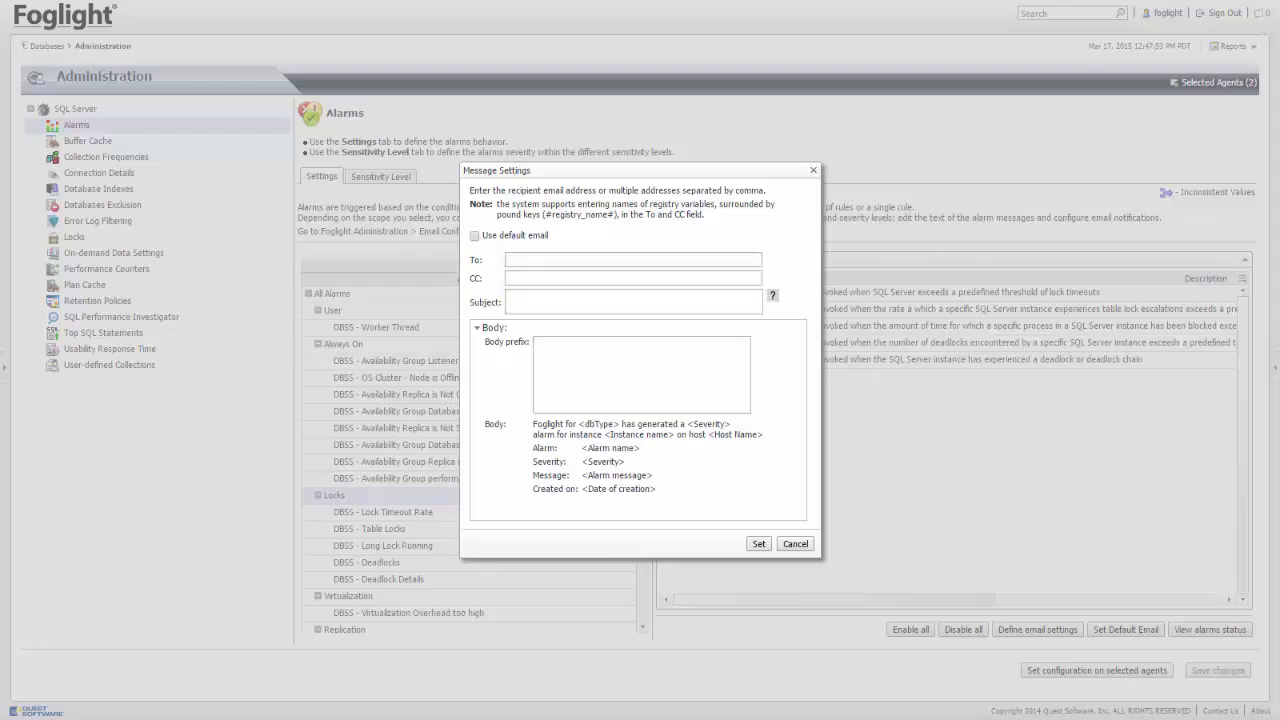
click(680, 259)
key(ctrl+v)
key(Tab)
text(darrell@example.com)
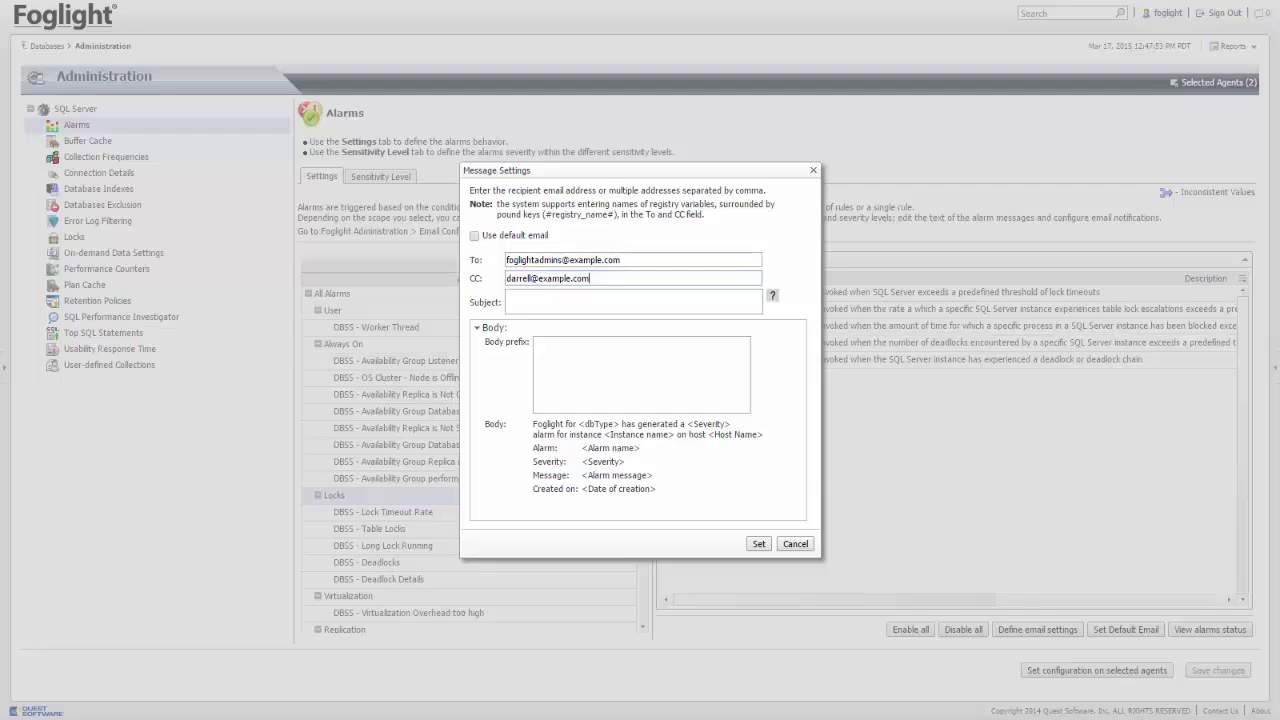
Add the body prefix beginning "We need to take action on these alarms immediately." and apply the Locks group's notification settings
click(672, 304)
click(772, 295)
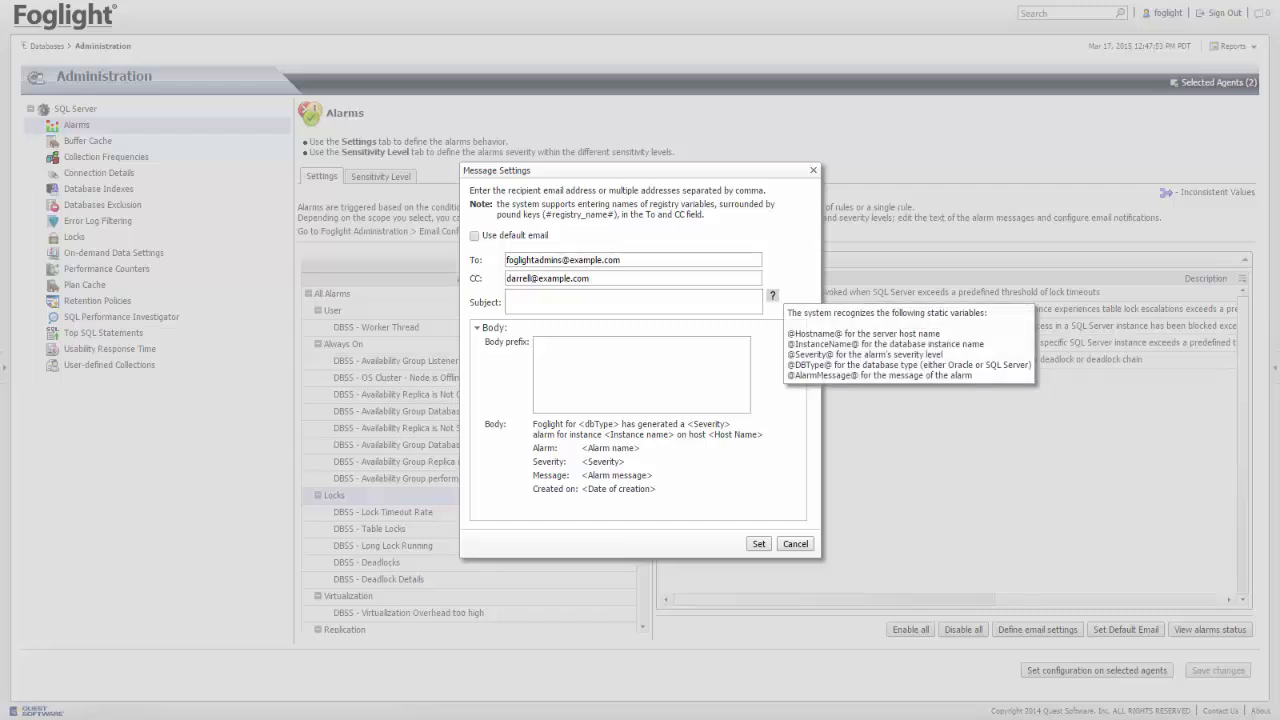
click(623, 363)
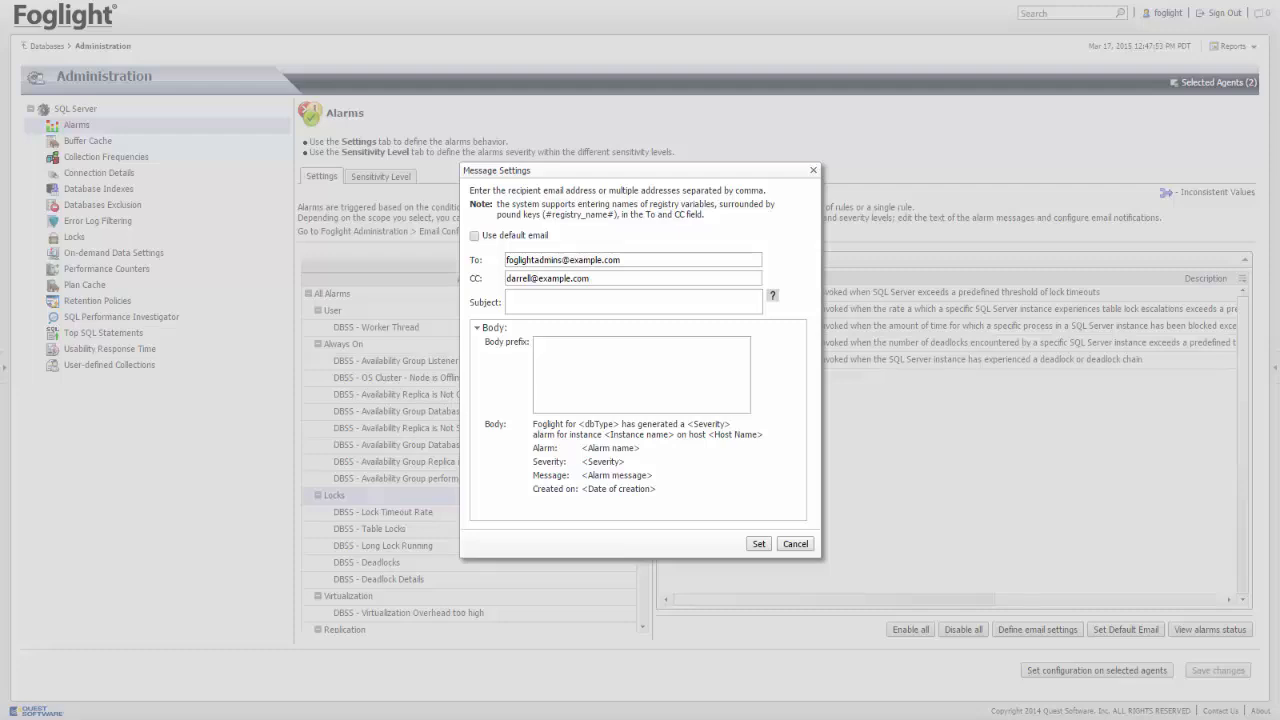
key(ctrl+v)
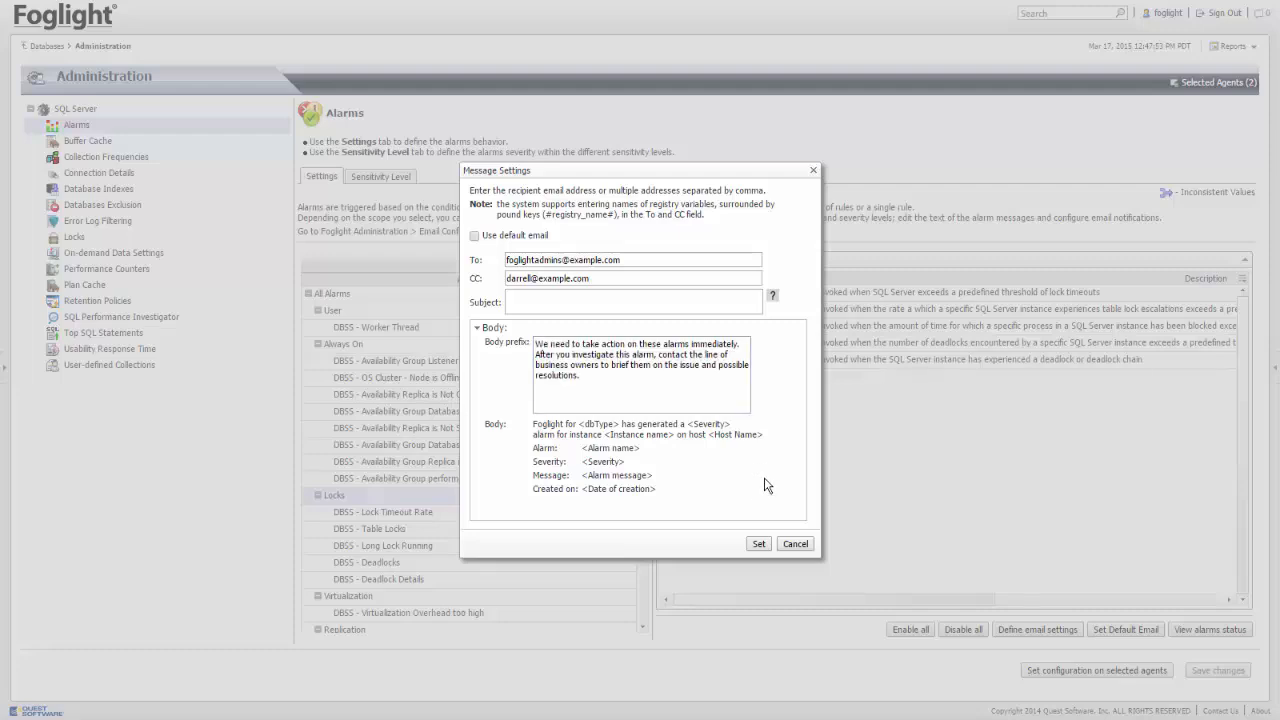
click(757, 544)
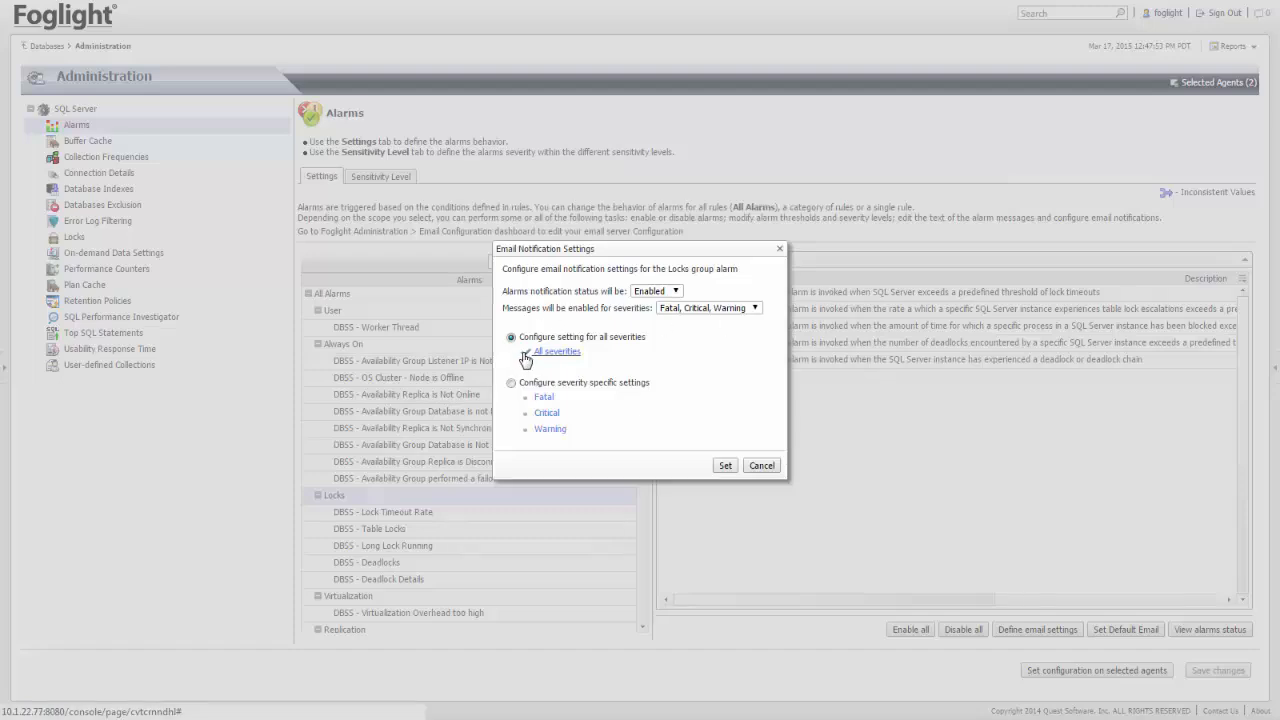
click(726, 470)
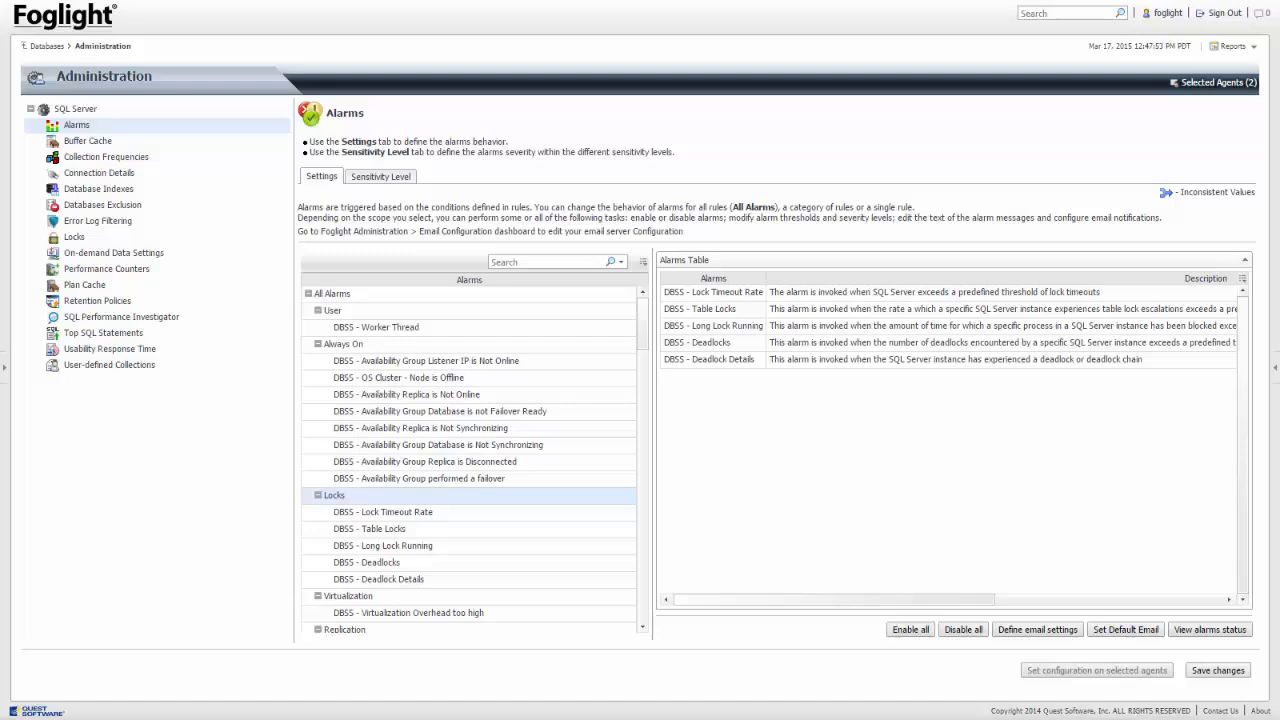
Check the email notification settings of the Lock Timeout Rate, Table Locks, Long Lock Running and Deadlock Details alarms
click(492, 512)
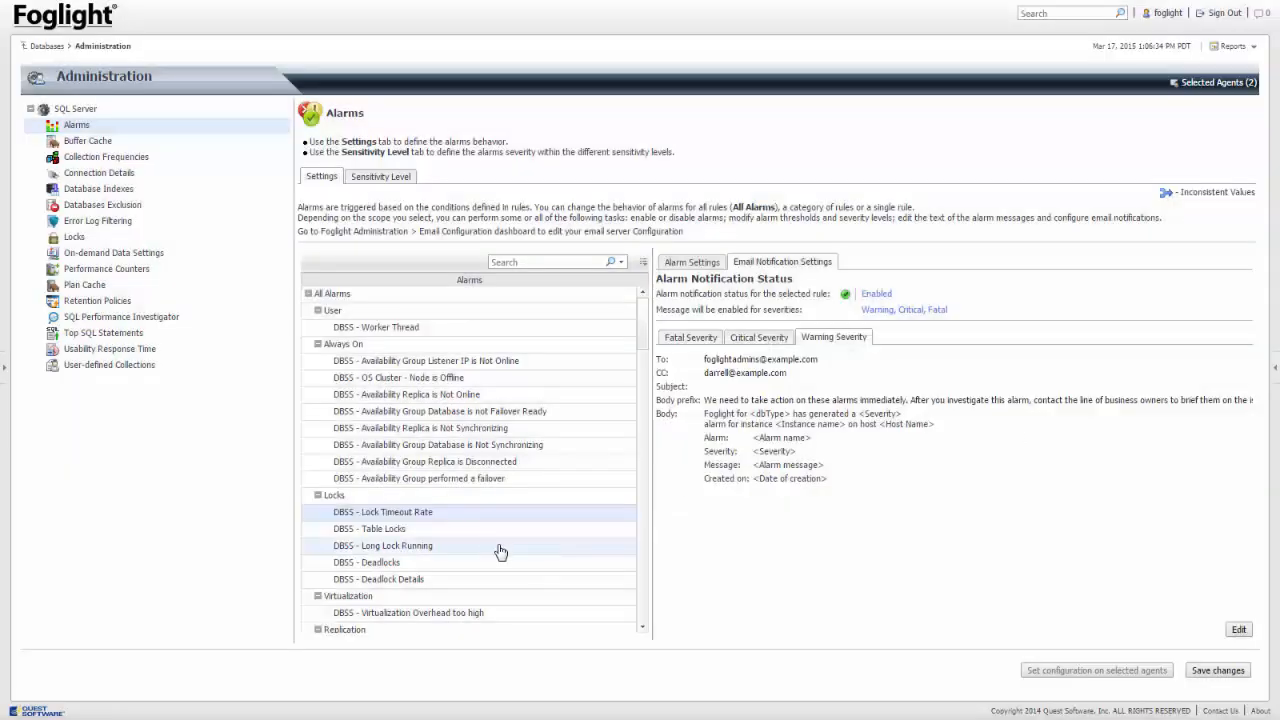
click(469, 530)
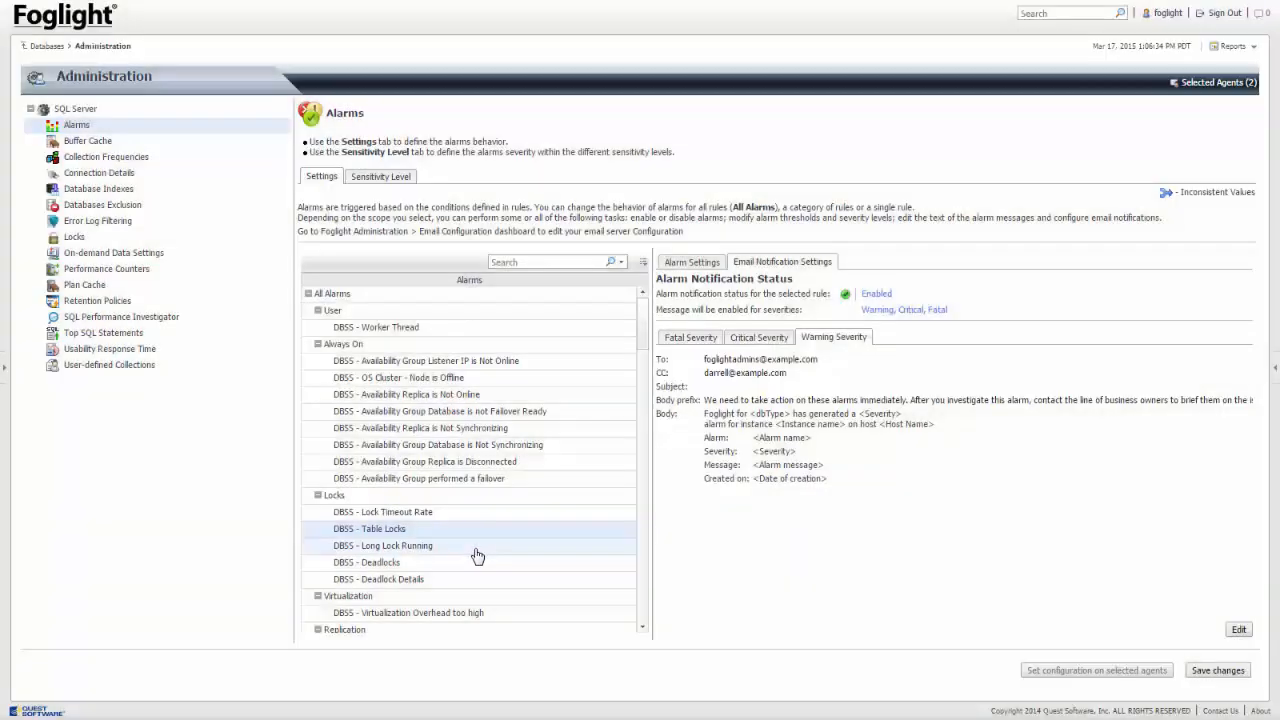
click(476, 550)
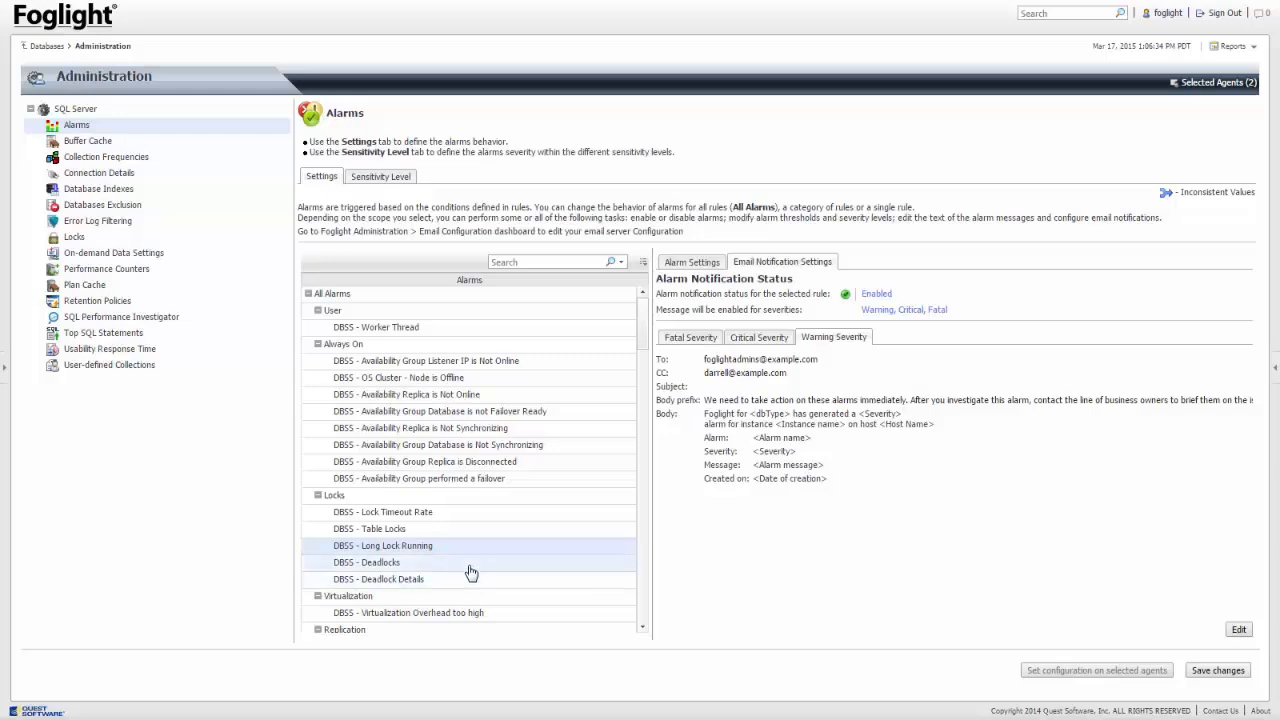
click(465, 581)
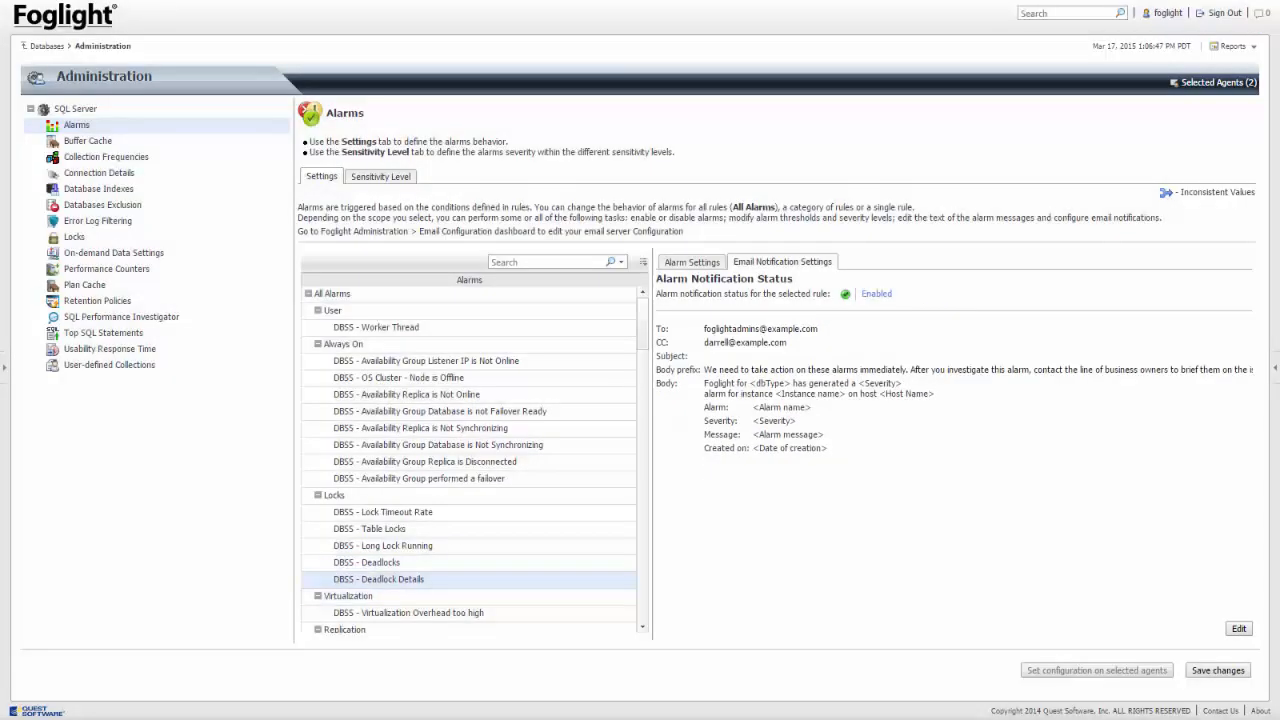
Save the Locks category's alarm changes to the selected agents and confirm them without a comment
click(394, 497)
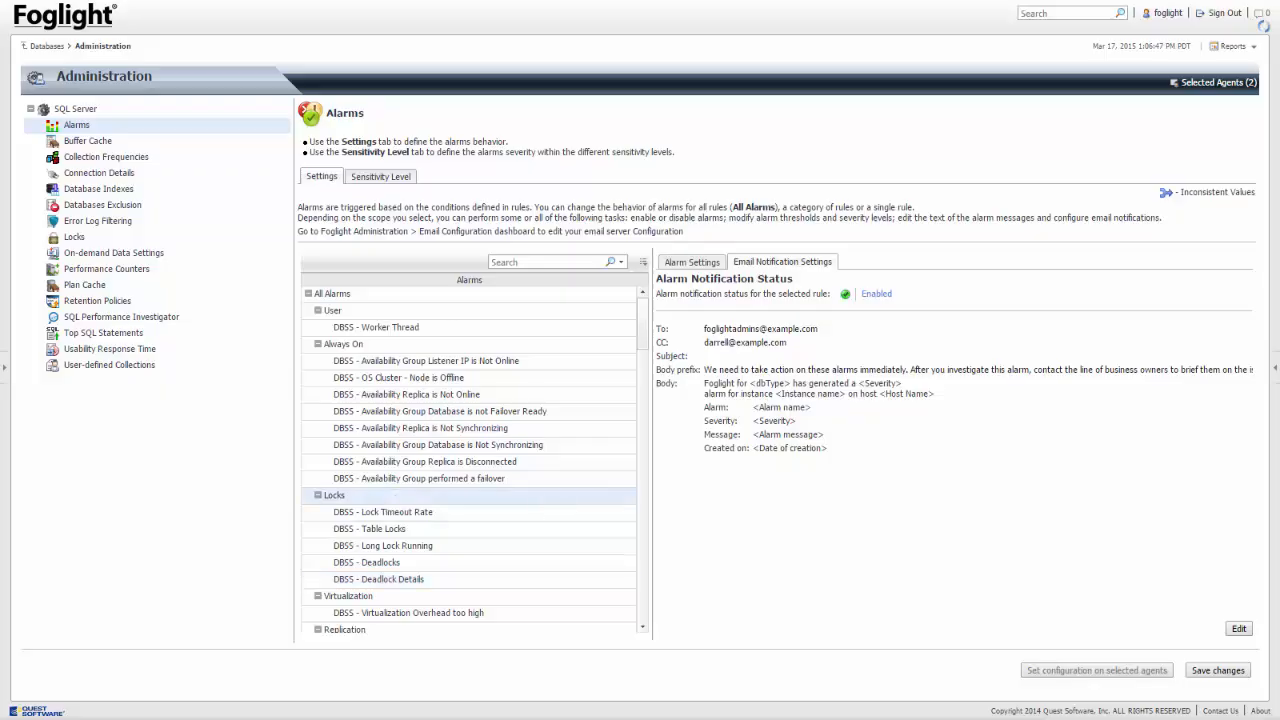
click(1216, 670)
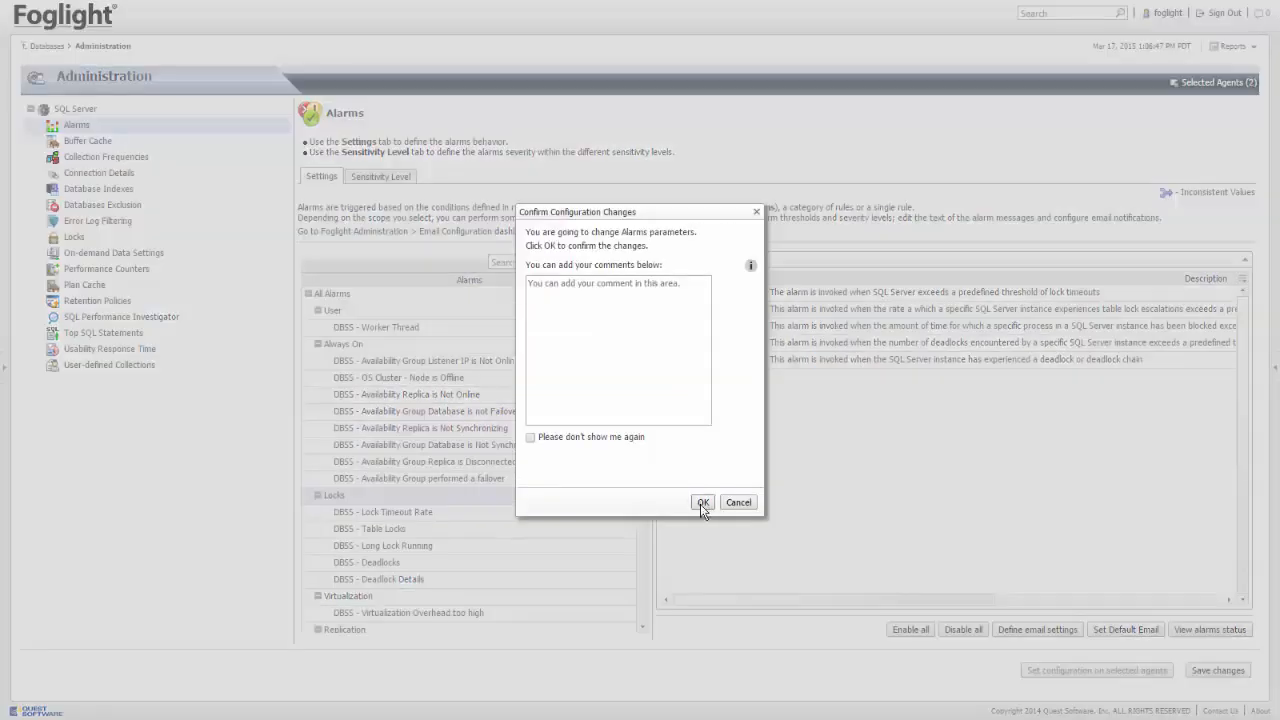
click(702, 502)
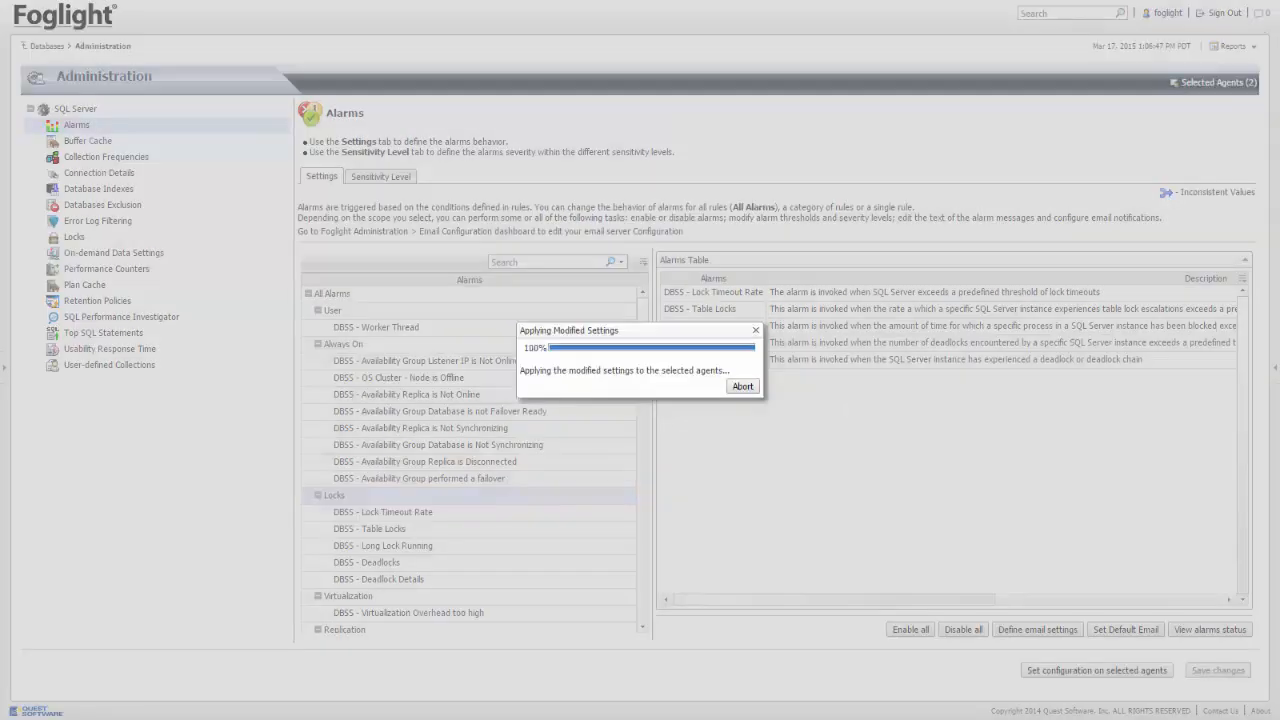